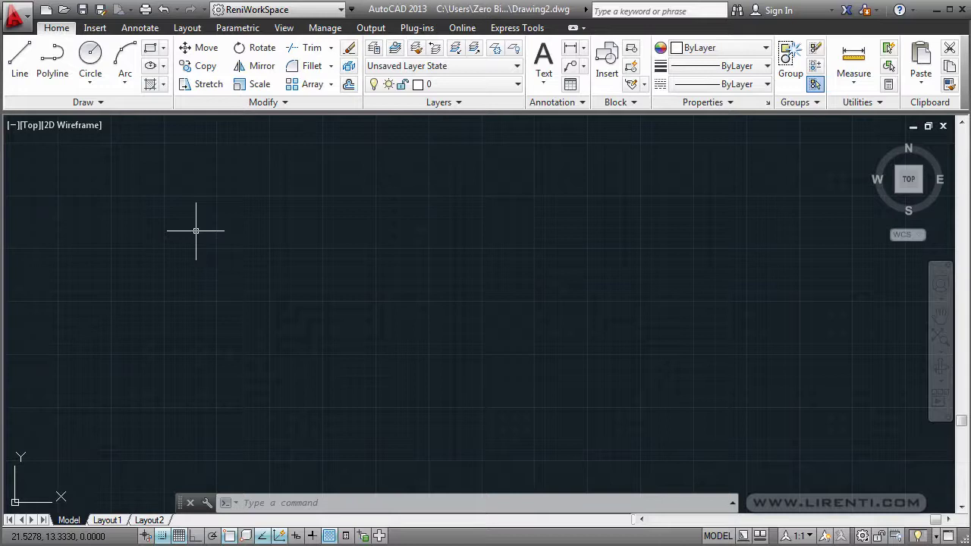
Start the LINE command from the Draw panel on an empty drawing
click(21, 70)
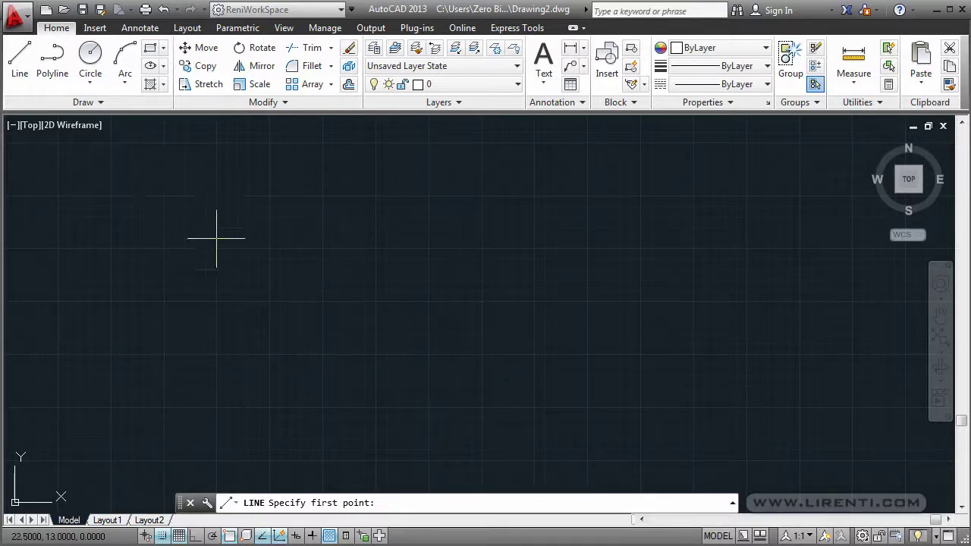
Place the square's first corner in the upper-left and switch grid snap off
click(186, 195)
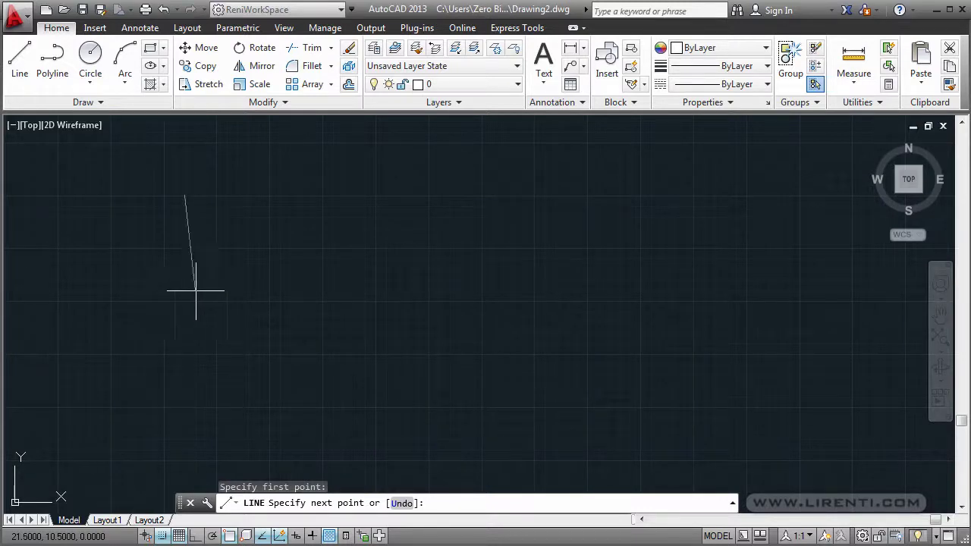
click(163, 536)
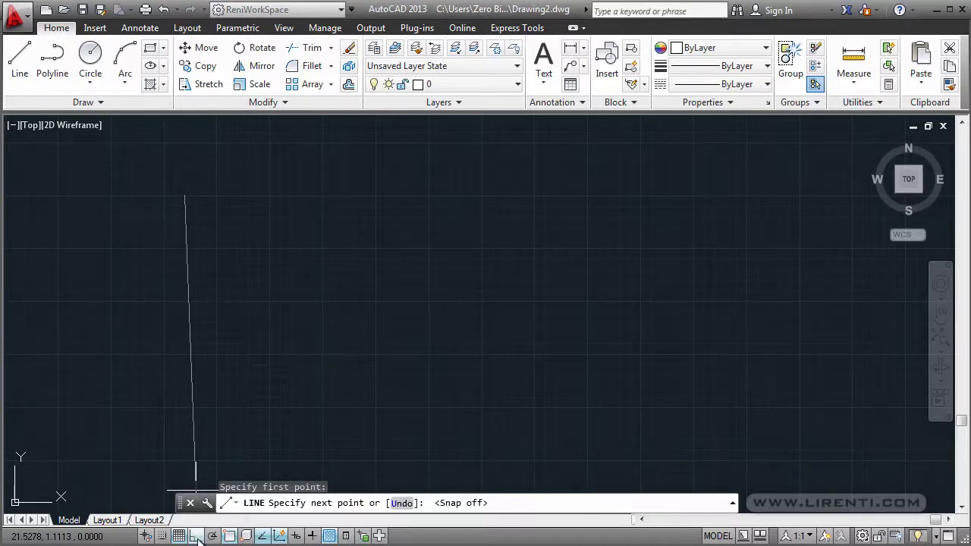
Switch Ortho mode on from the status bar
click(195, 538)
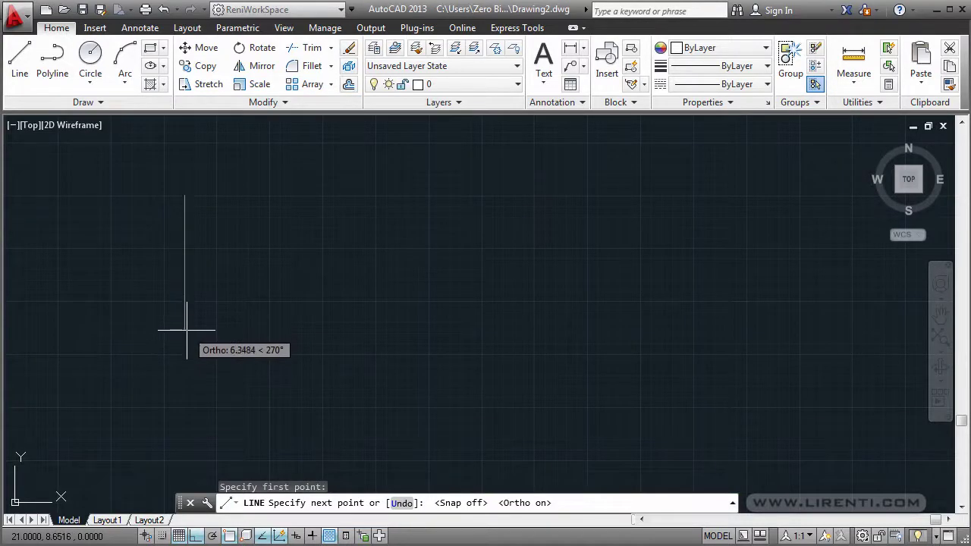
Draw three 5-unit orthogonal sides, then close the square back to its first corner
text(5)
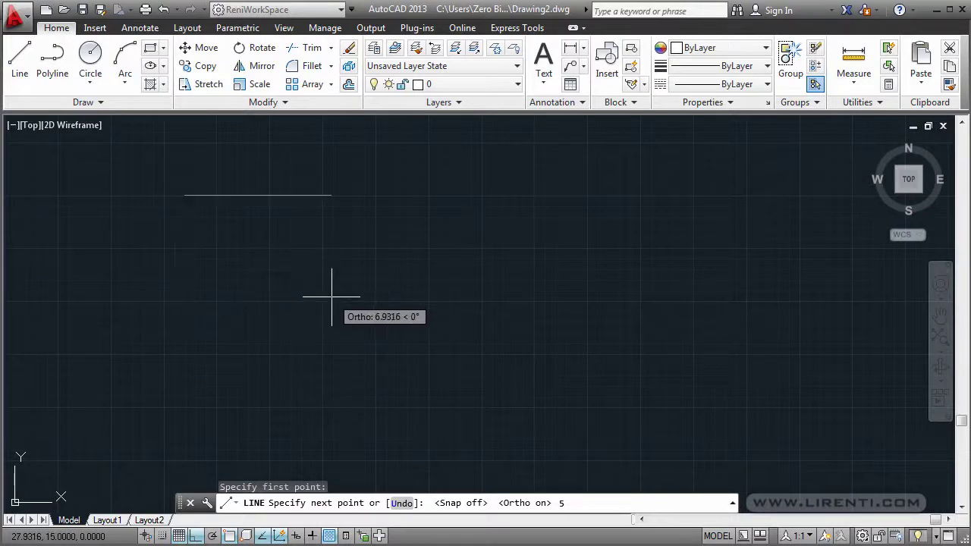
key(Return)
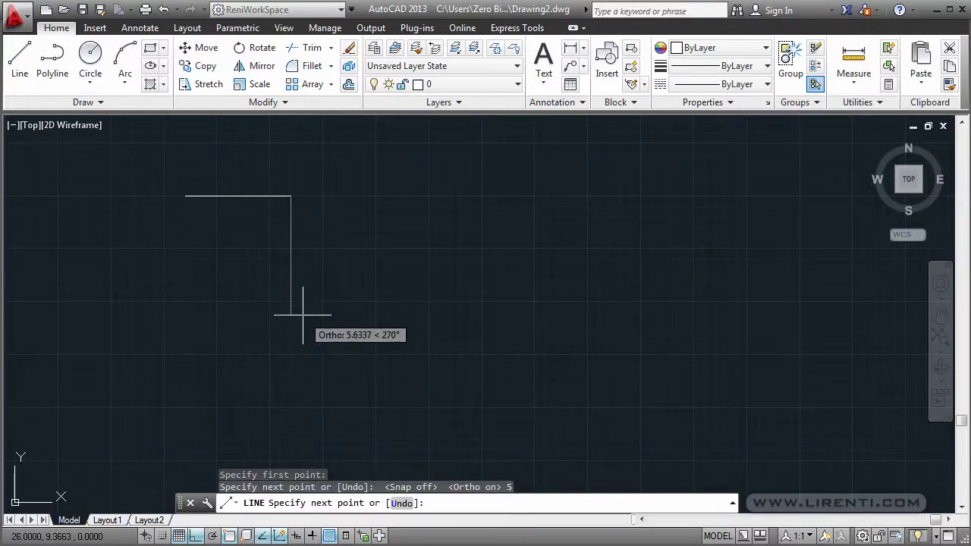
text(5)
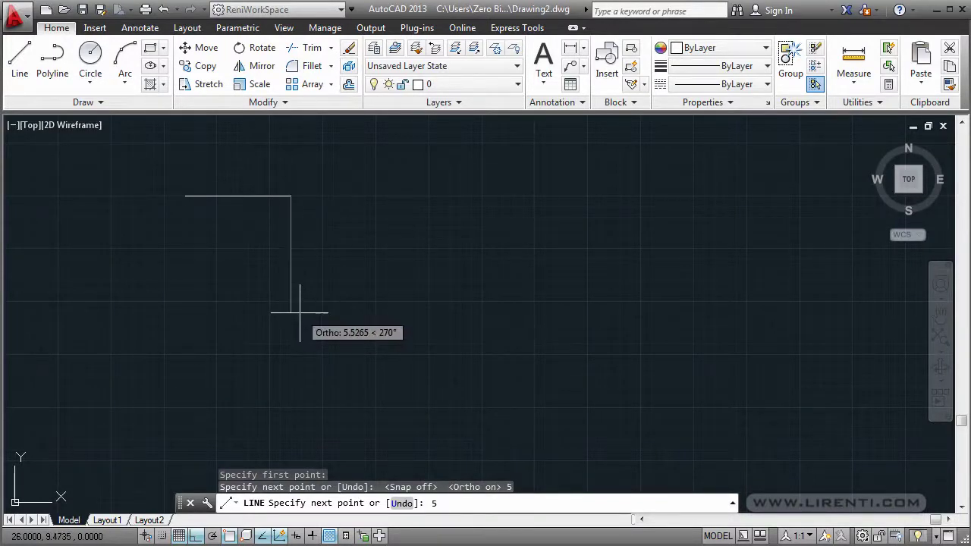
key(Return)
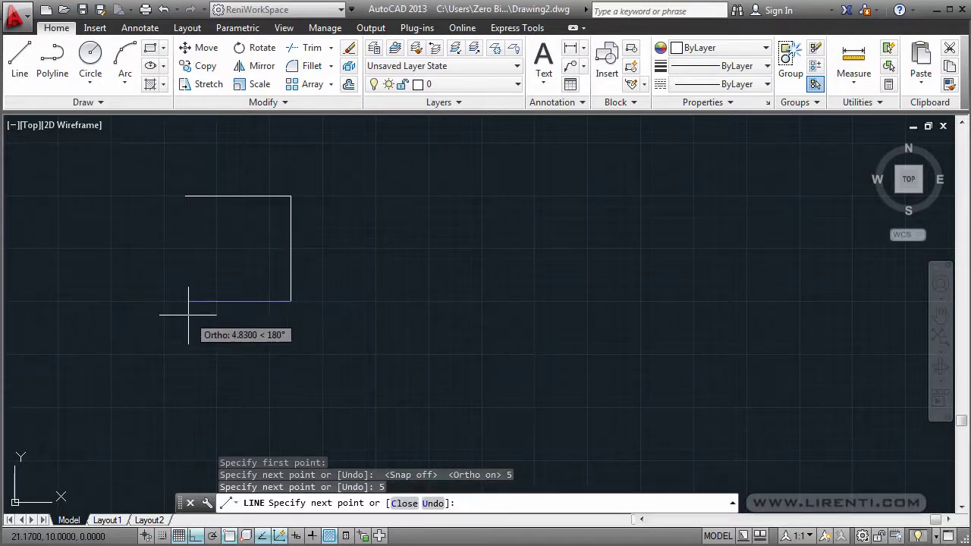
text(5)
key(Return)
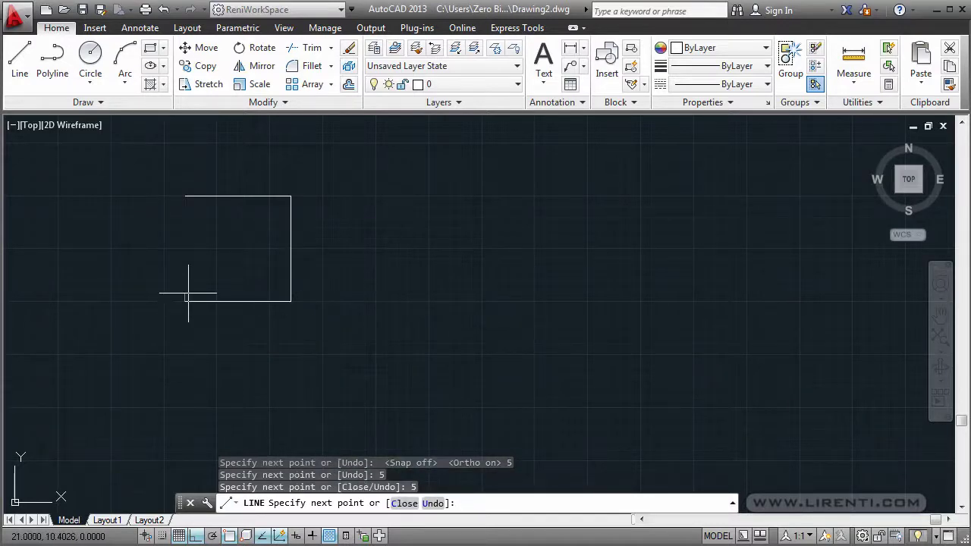
right_click(193, 286)
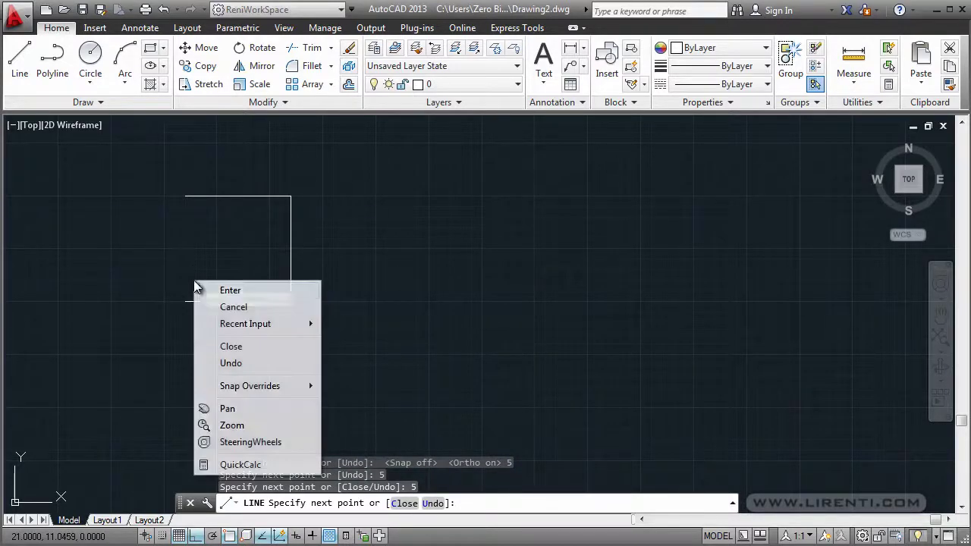
click(227, 342)
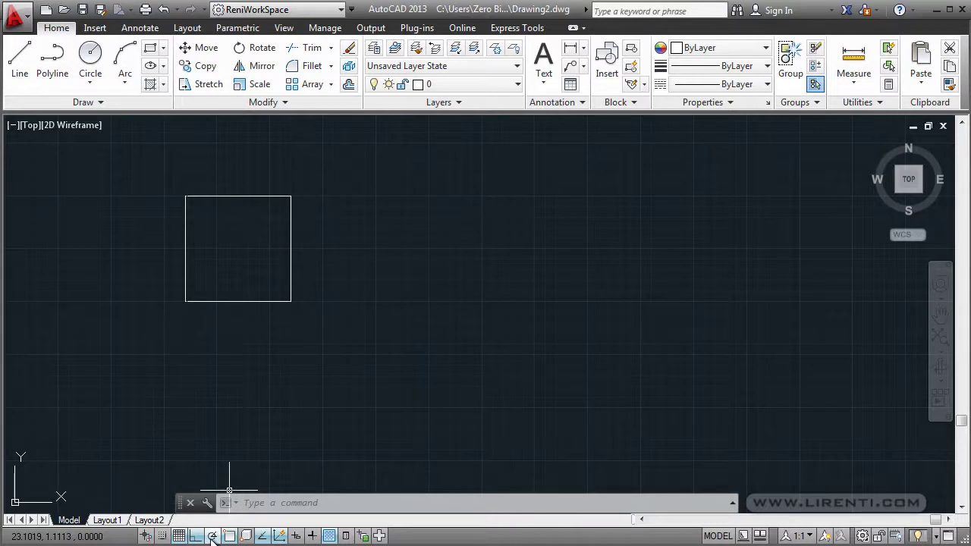
Turn polar tracking on and dismiss an empty selection window
click(212, 536)
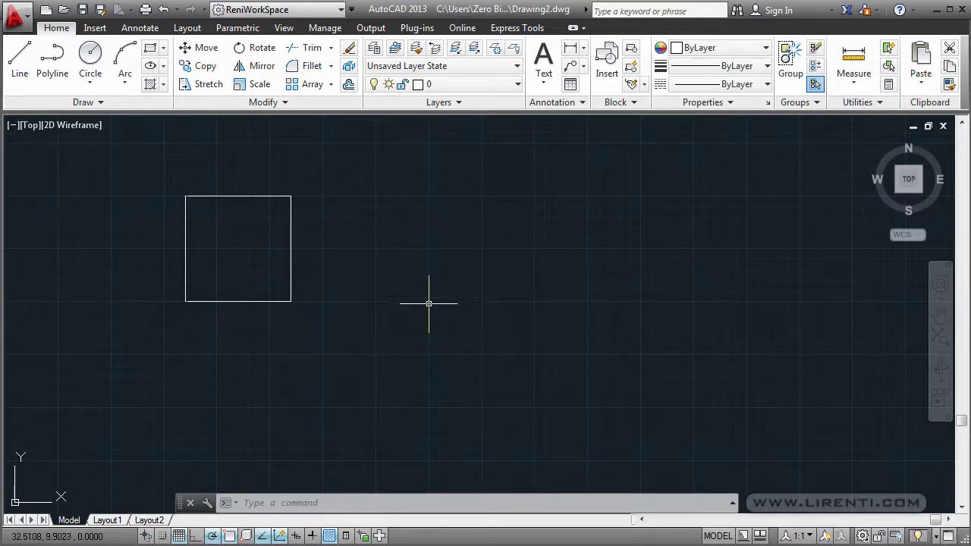
click(483, 301)
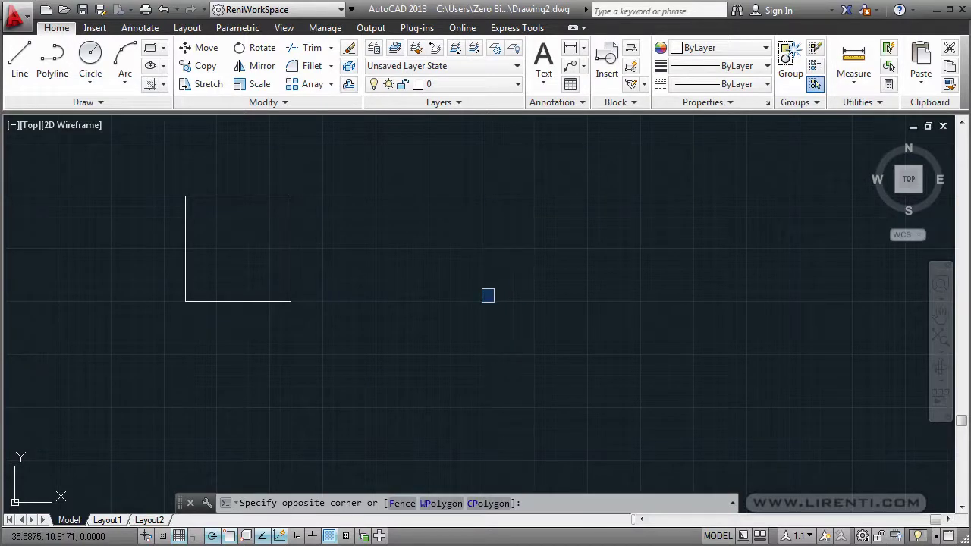
click(42, 119)
Start LINE at a corner right of the first square, undoing a misdirected 7-unit segment
click(20, 59)
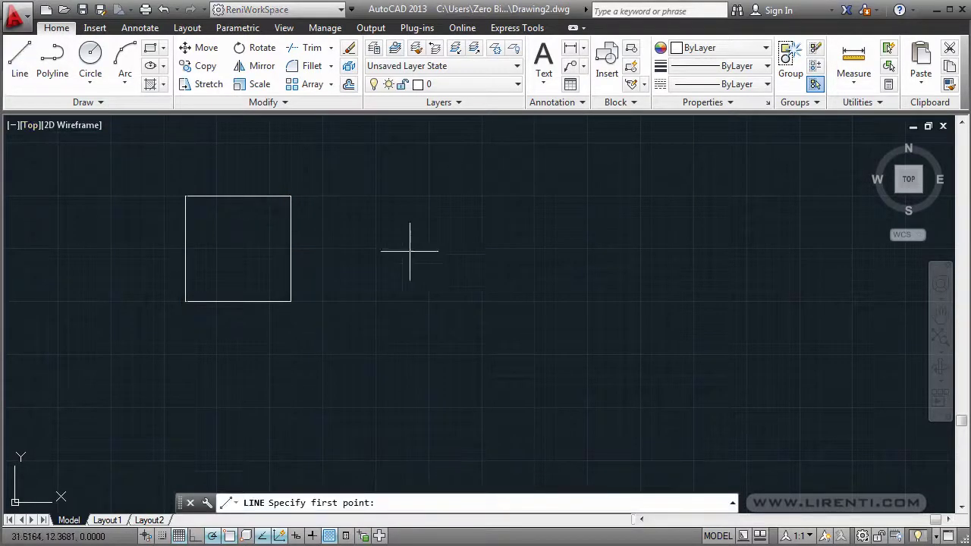
click(485, 352)
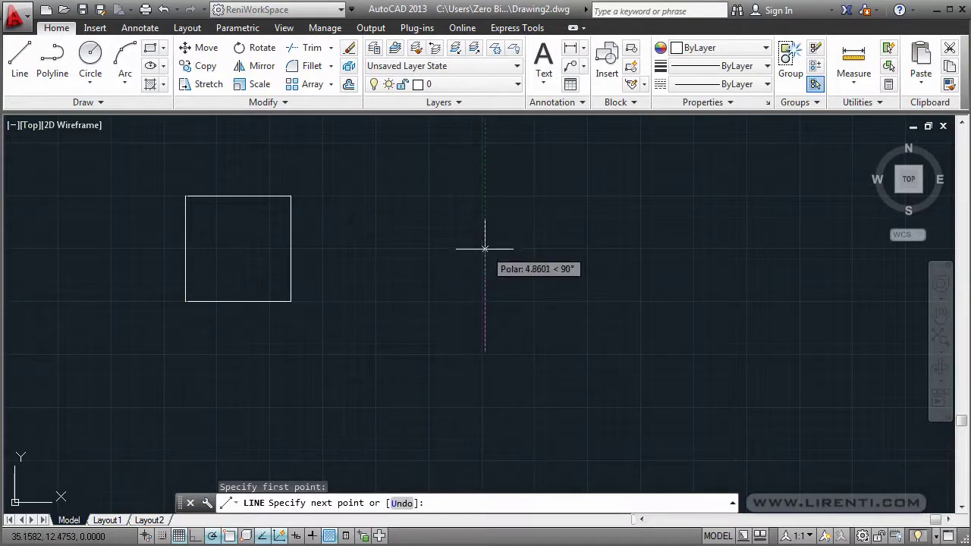
text(7)
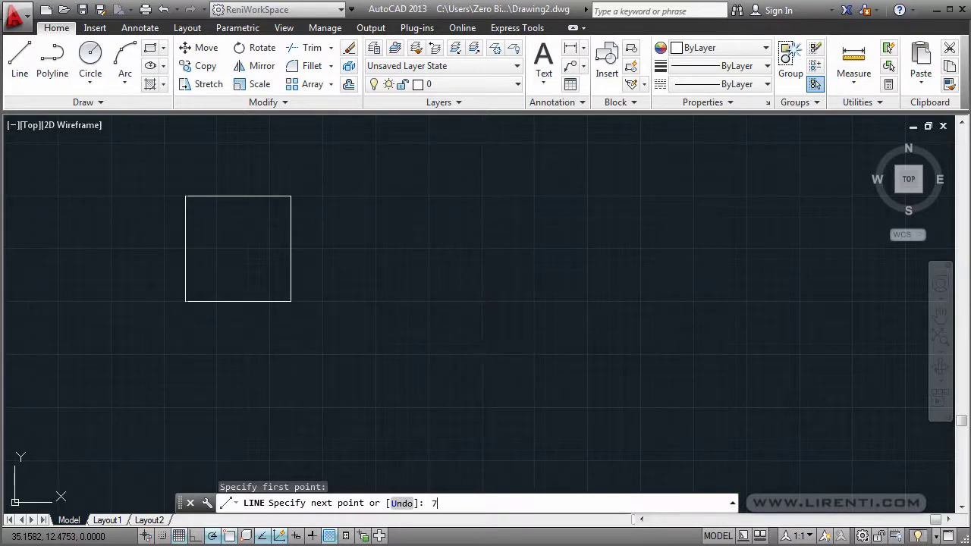
key(Return)
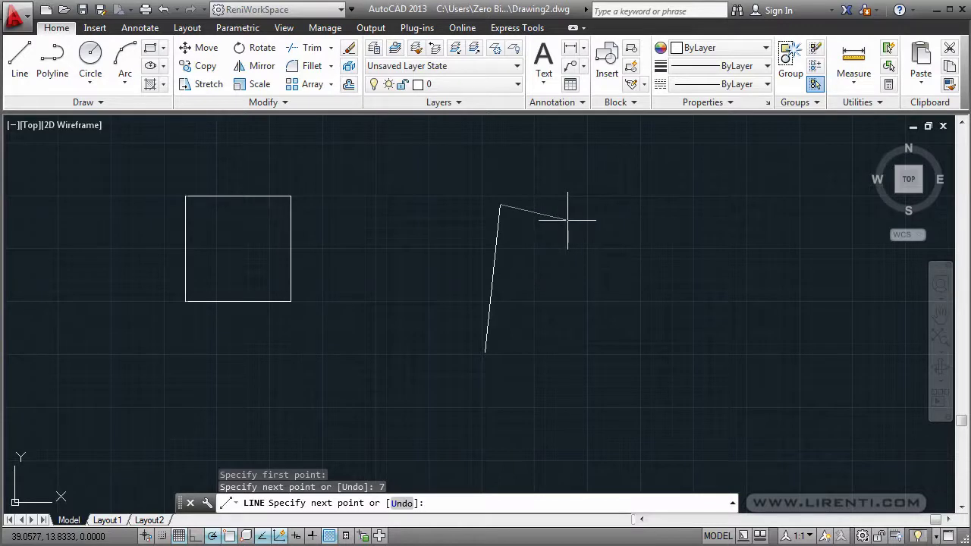
key(ctrl+z)
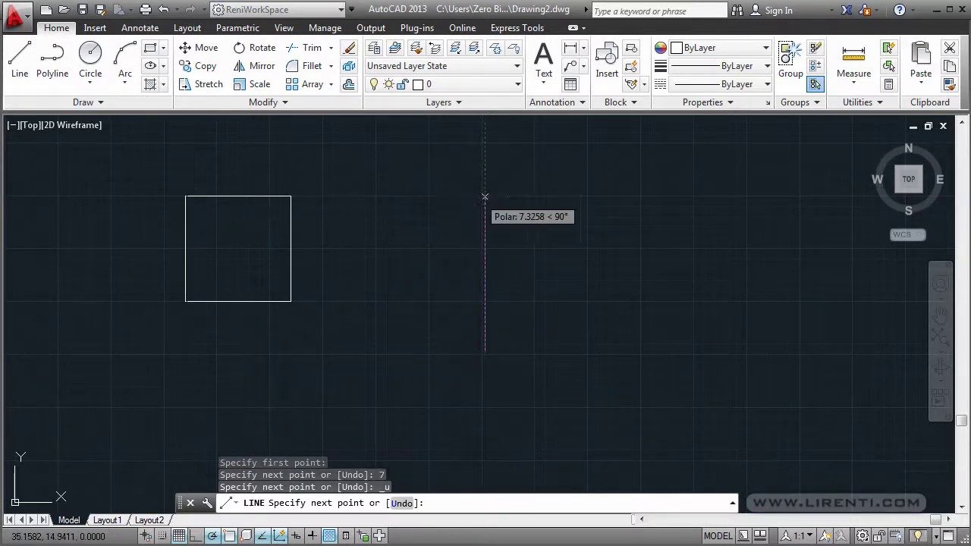
Draw the 7-unit vertical, top and right sides and close the second square
text(7)
key(Return)
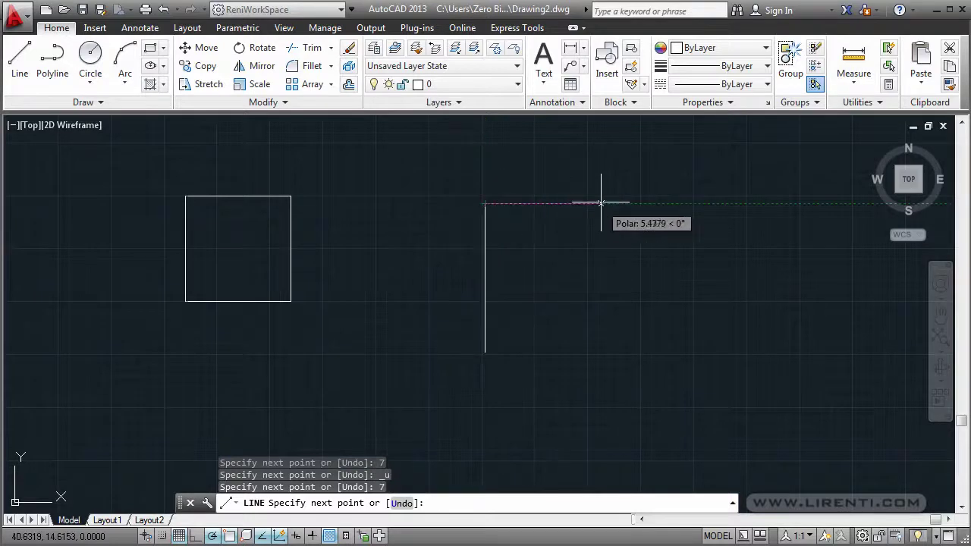
text(7)
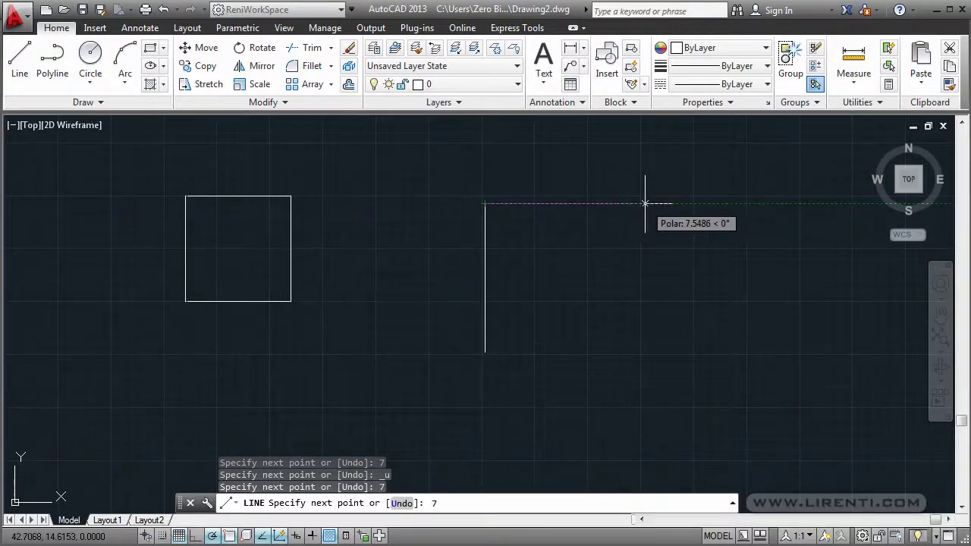
key(Return)
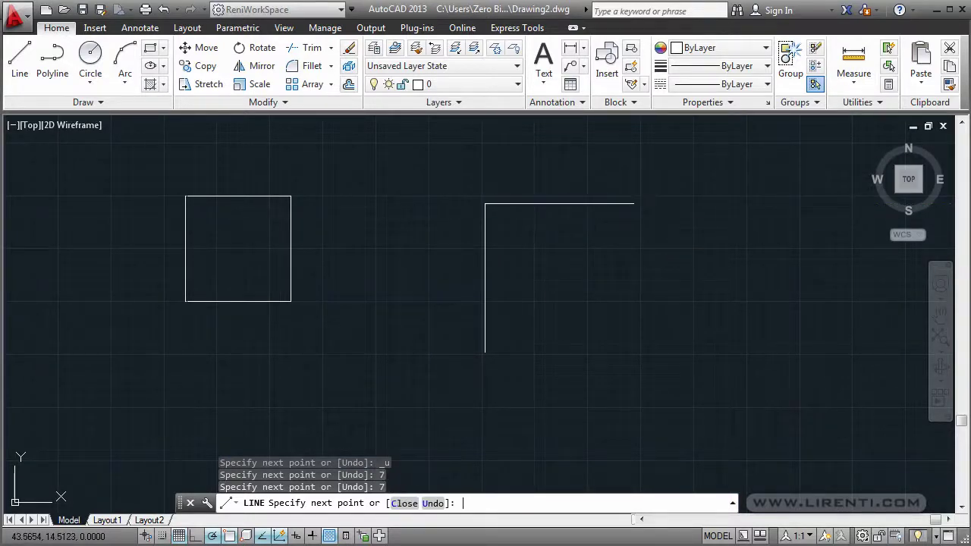
text(7)
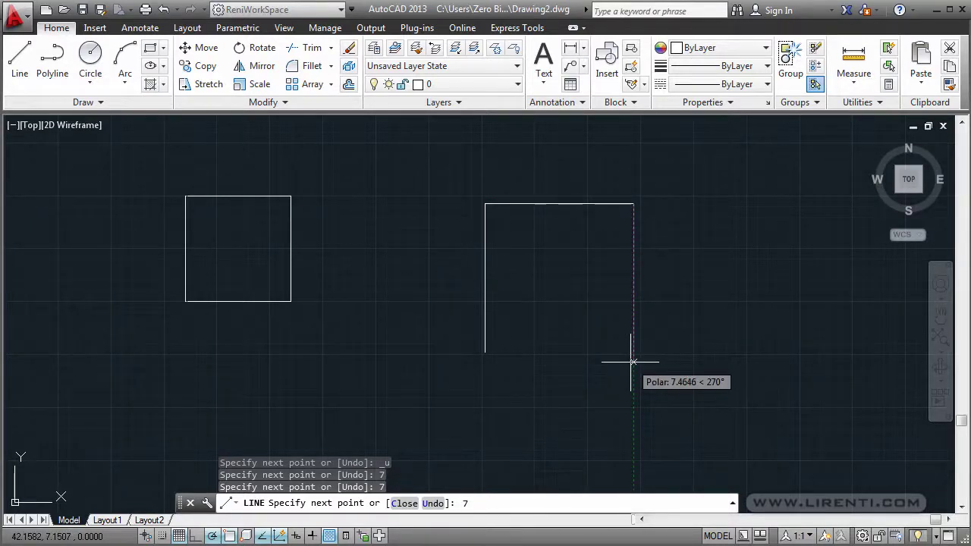
key(Return)
right_click(634, 351)
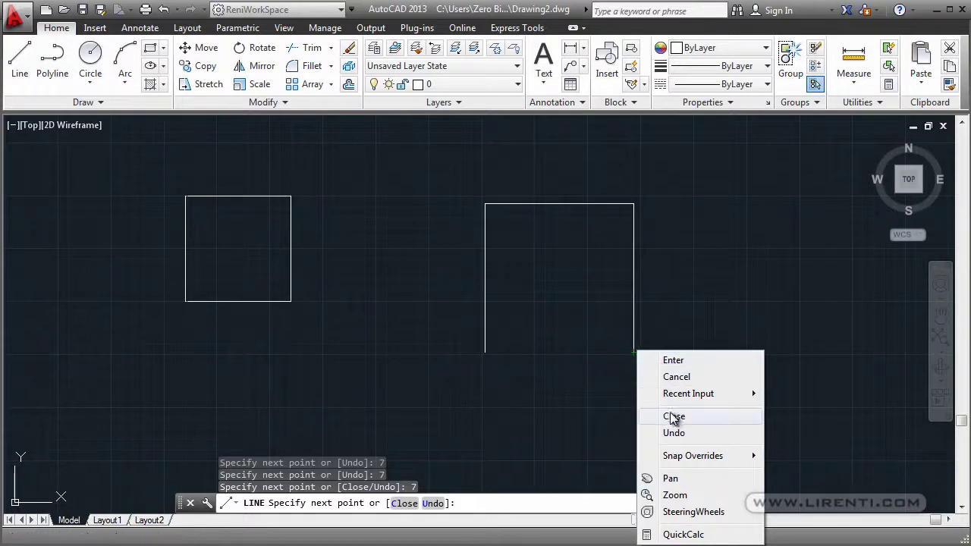
click(674, 416)
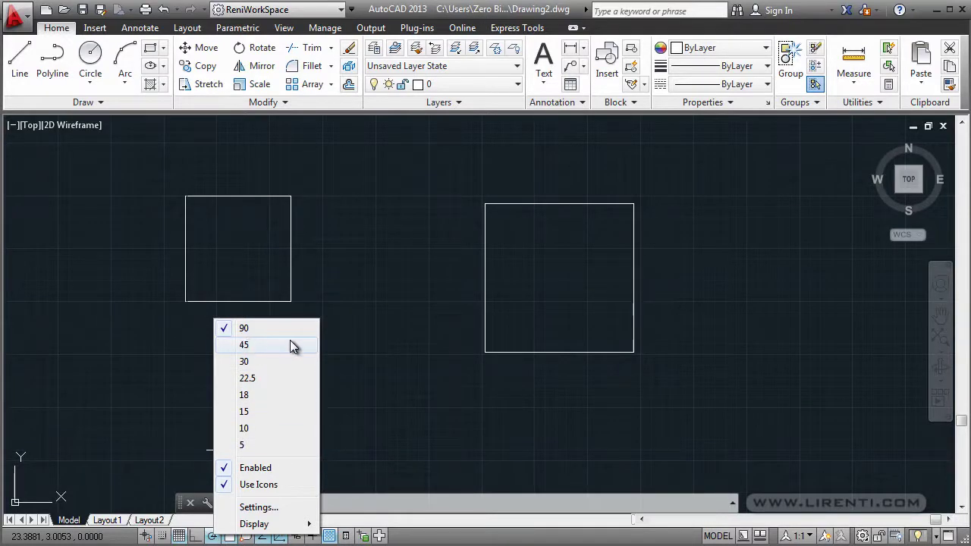
Set polar tracking to 45° increments, then cancel a stray line started with L
click(250, 346)
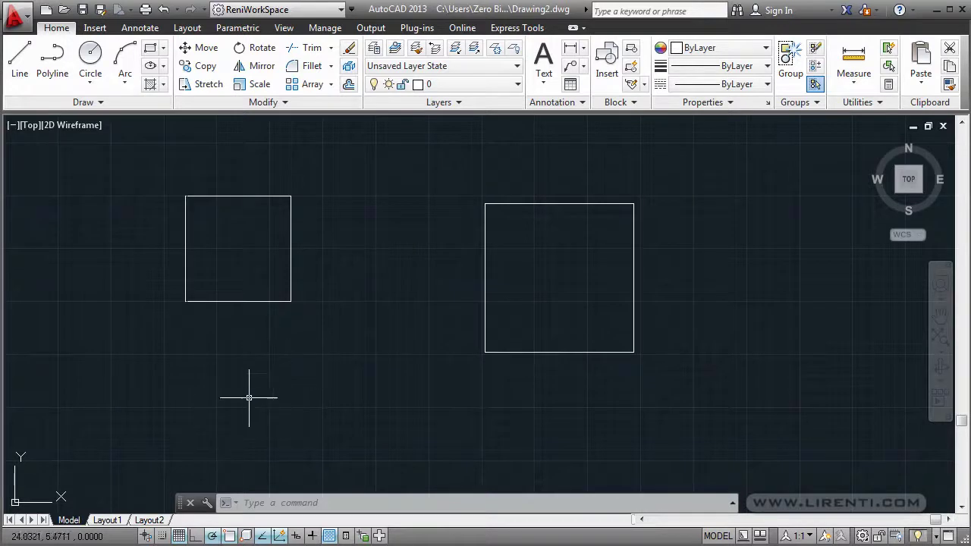
scroll(291, 394, down, 1)
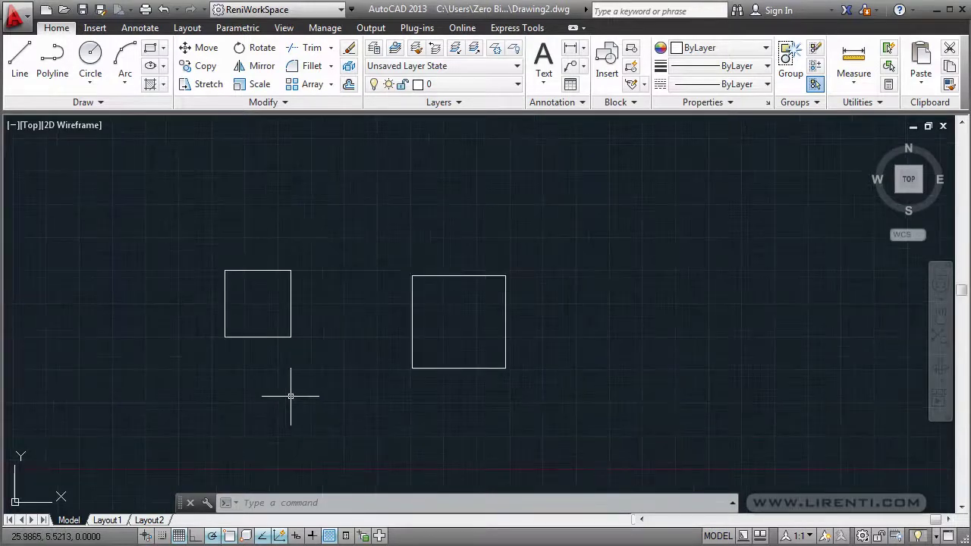
scroll(456, 367, up, 2)
text(l)
key(Return)
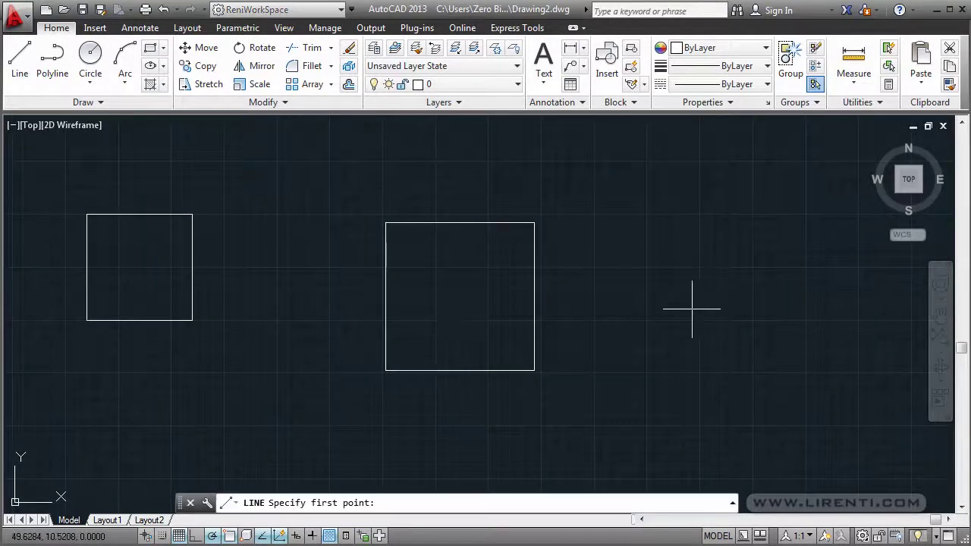
click(387, 370)
key(Escape)
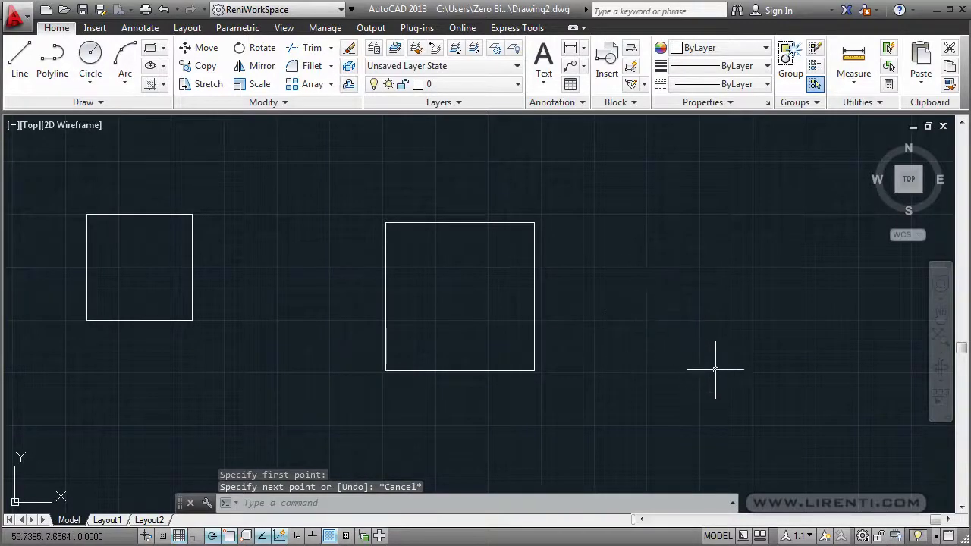
Draw a 45°-rotated diamond with three 5-unit polar sides, then close it
click(19, 59)
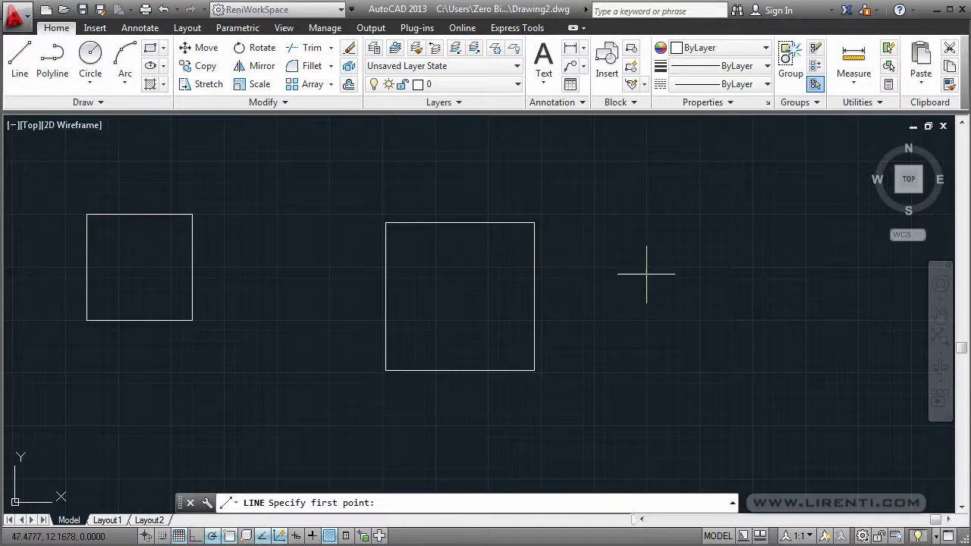
click(750, 383)
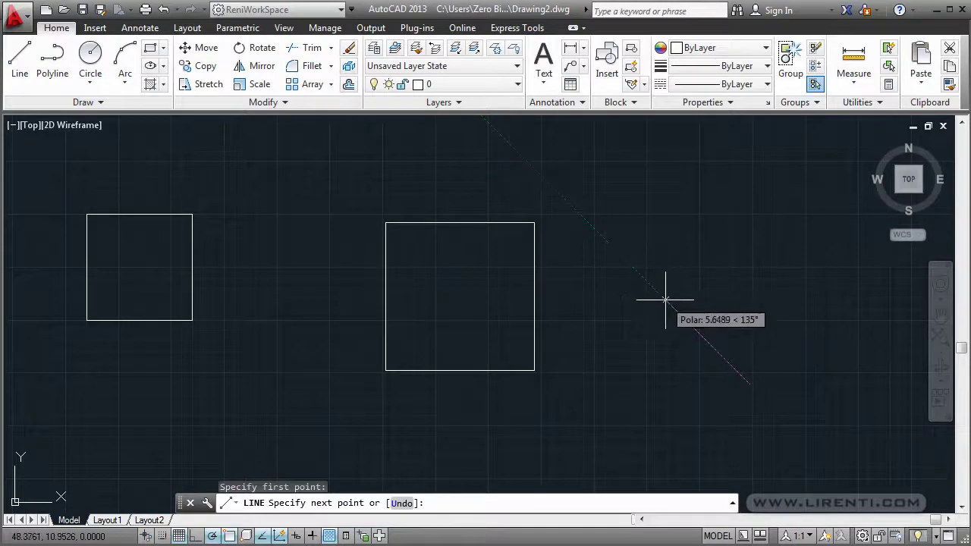
text( 5)
key(Return)
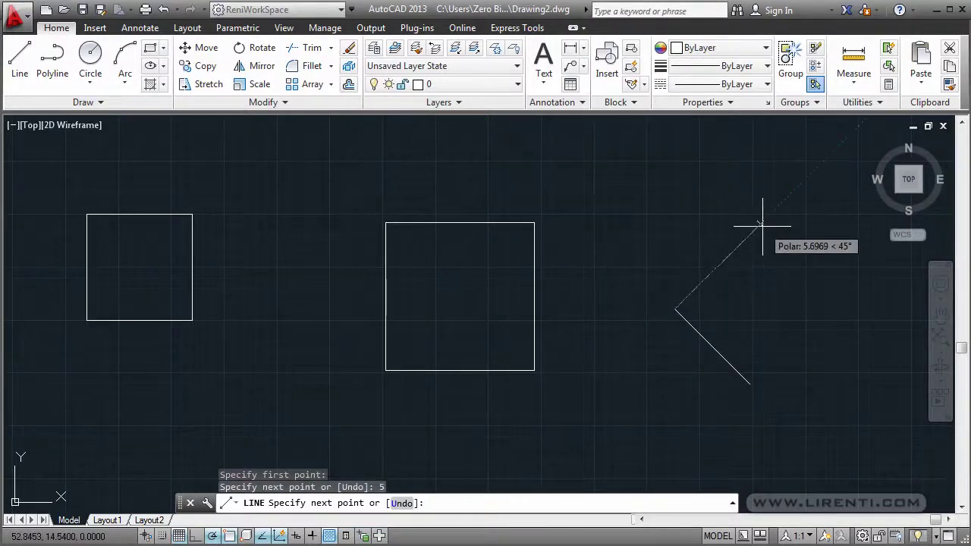
text(5)
key(Return)
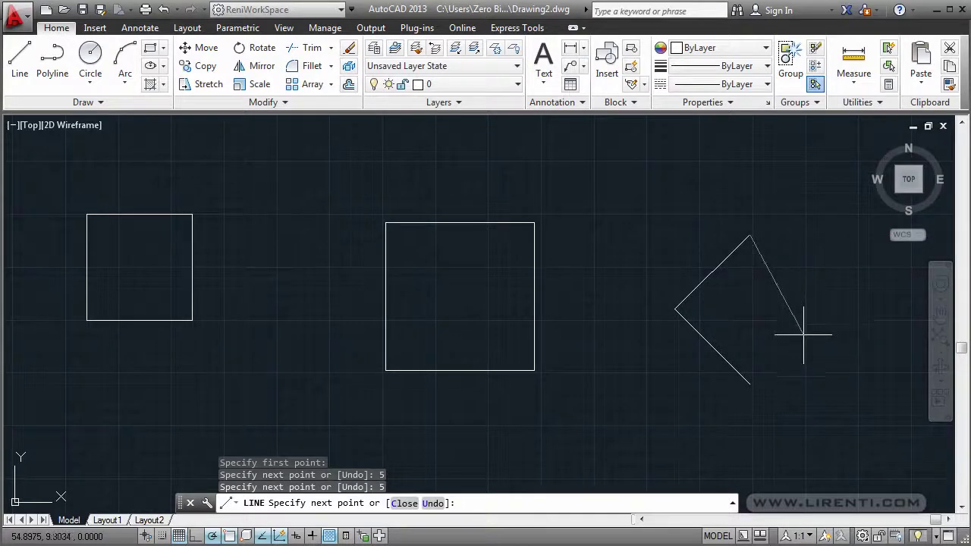
text(5)
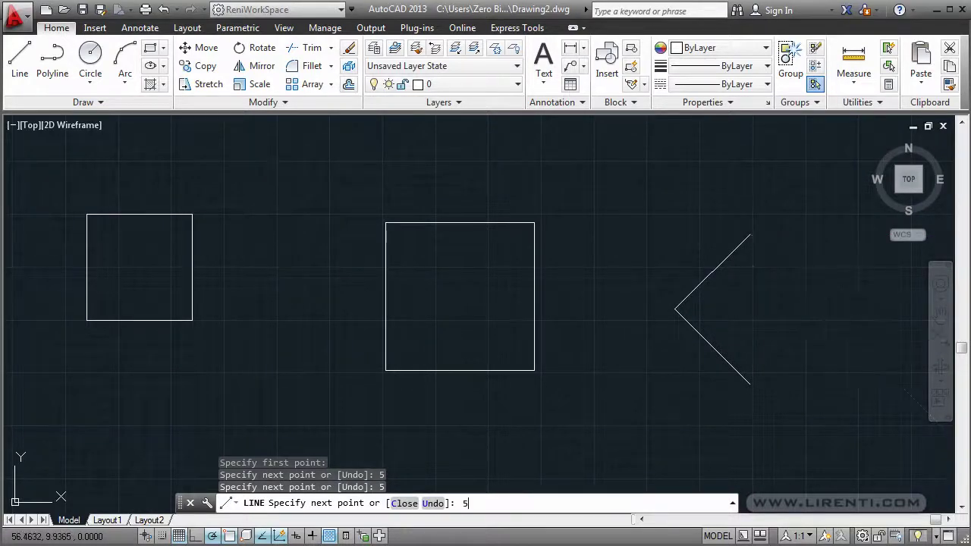
key(Return)
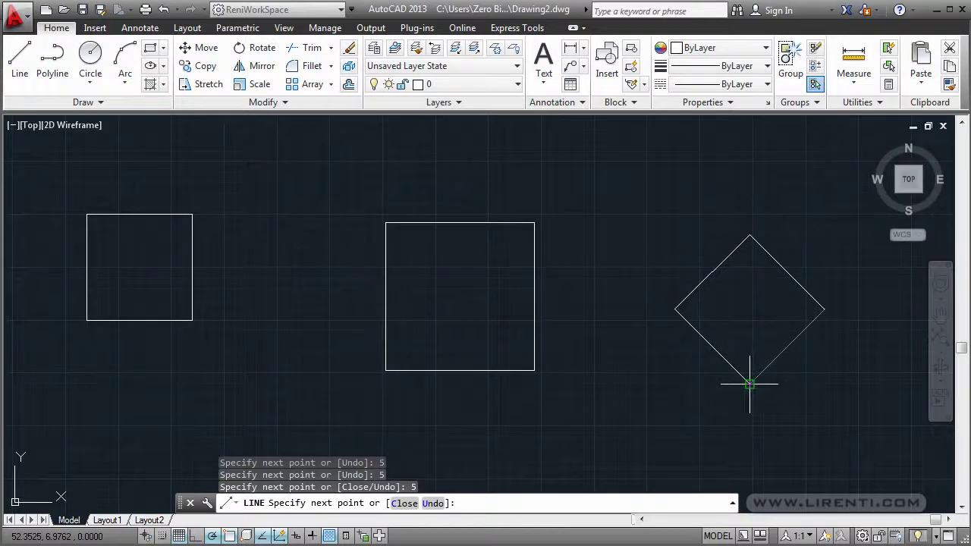
right_click(808, 357)
click(853, 420)
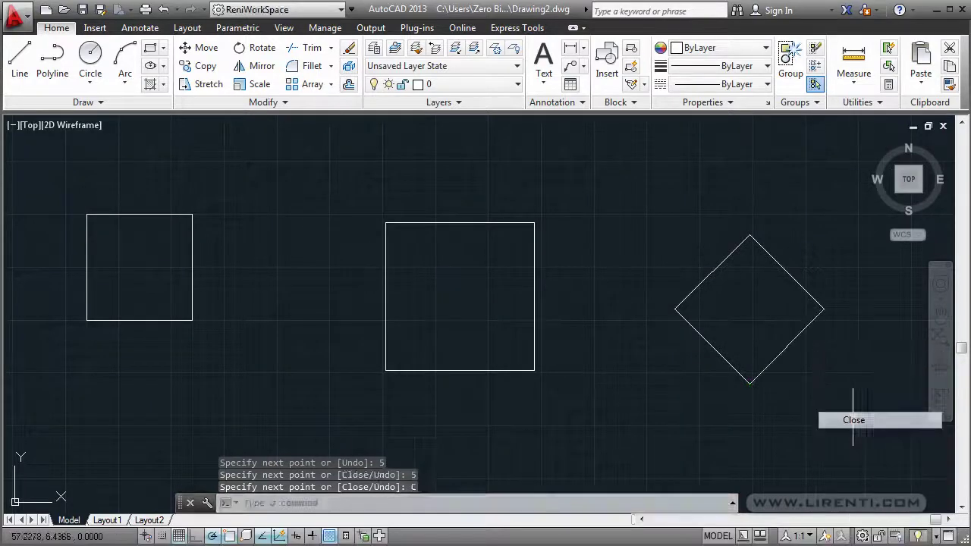
key(Return)
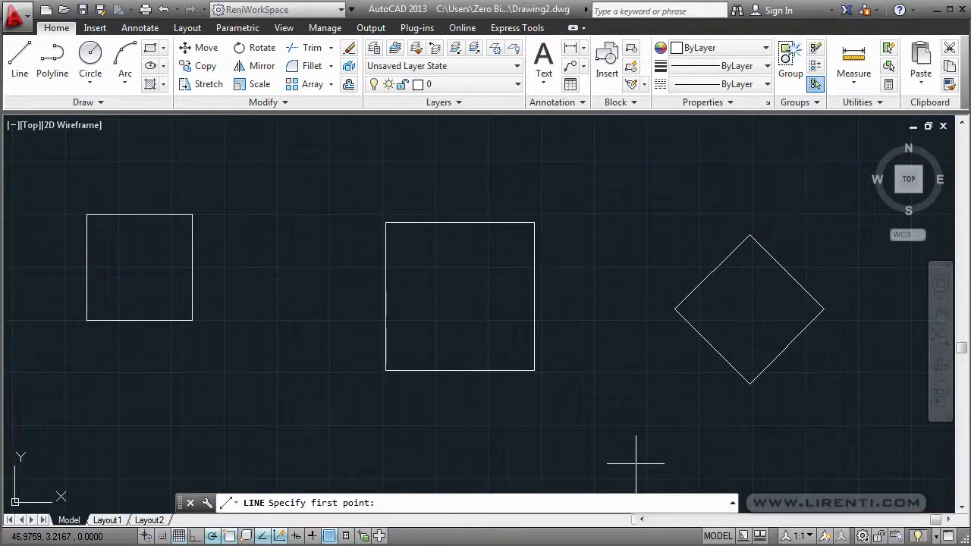